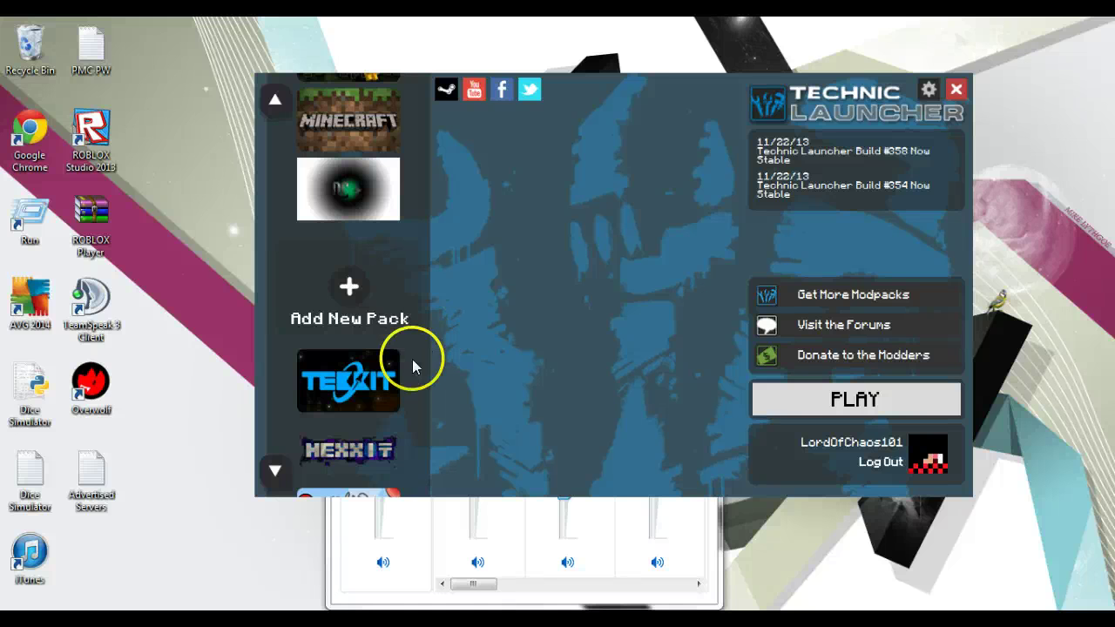
Start adding a new pack, then launch the Advertised Servers shortcut in Internet Explorer.
{"action": "left_click", "coordinate": [342, 292]}
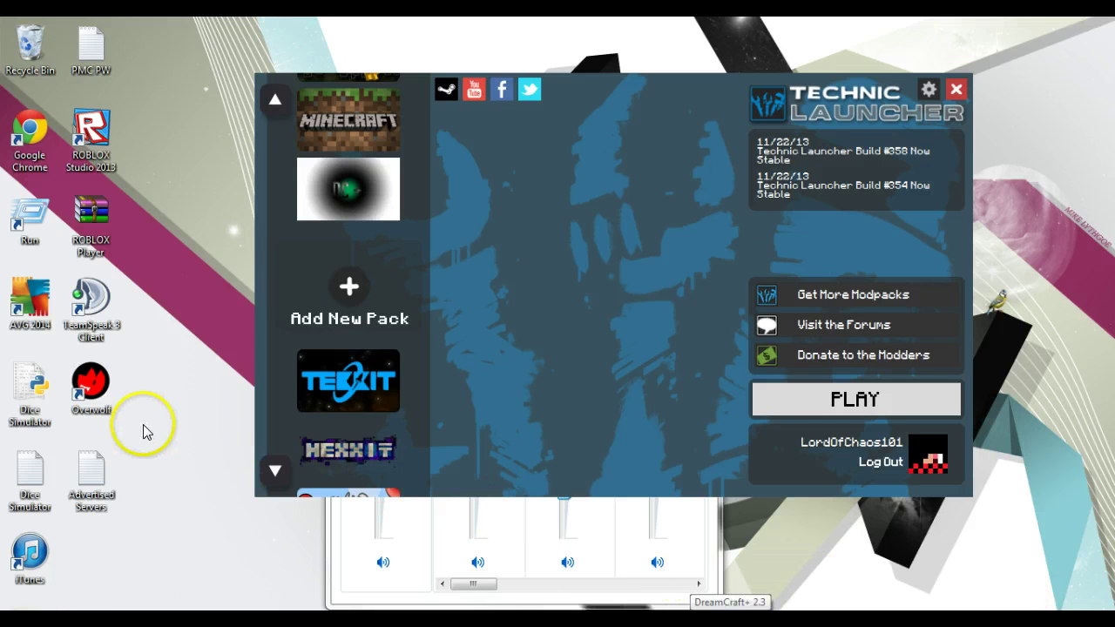
{"action": "double_click", "coordinate": [103, 498]}
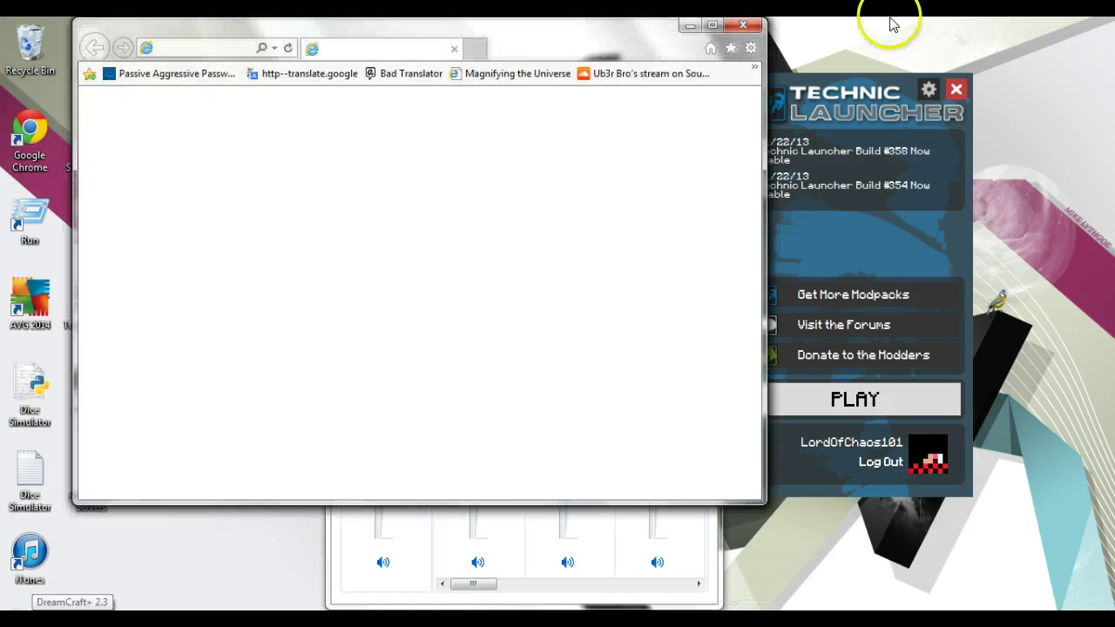
{"action": "left_click", "coordinate": [742, 24]}
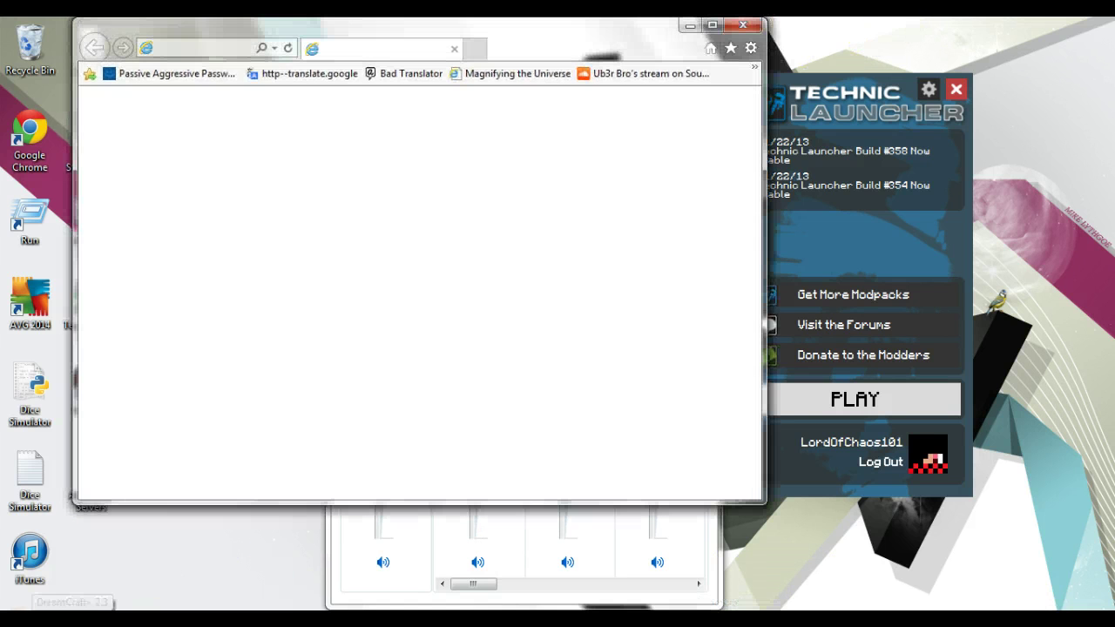
{"action": "left_click", "coordinate": [162, 592]}
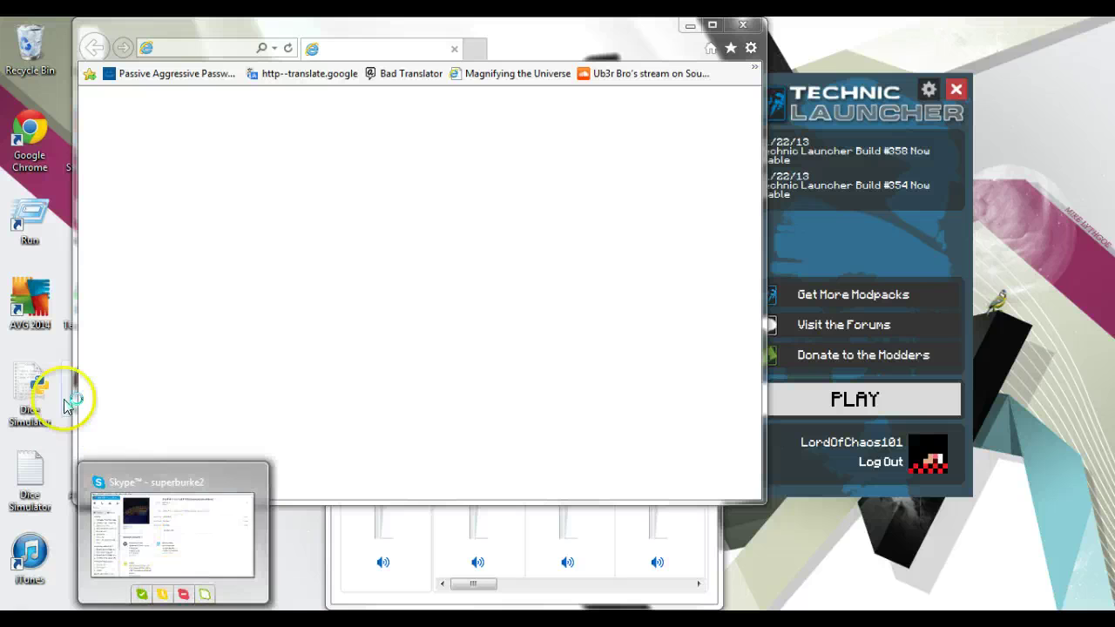
{"action": "mouse_move", "coordinate": [105, 617]}
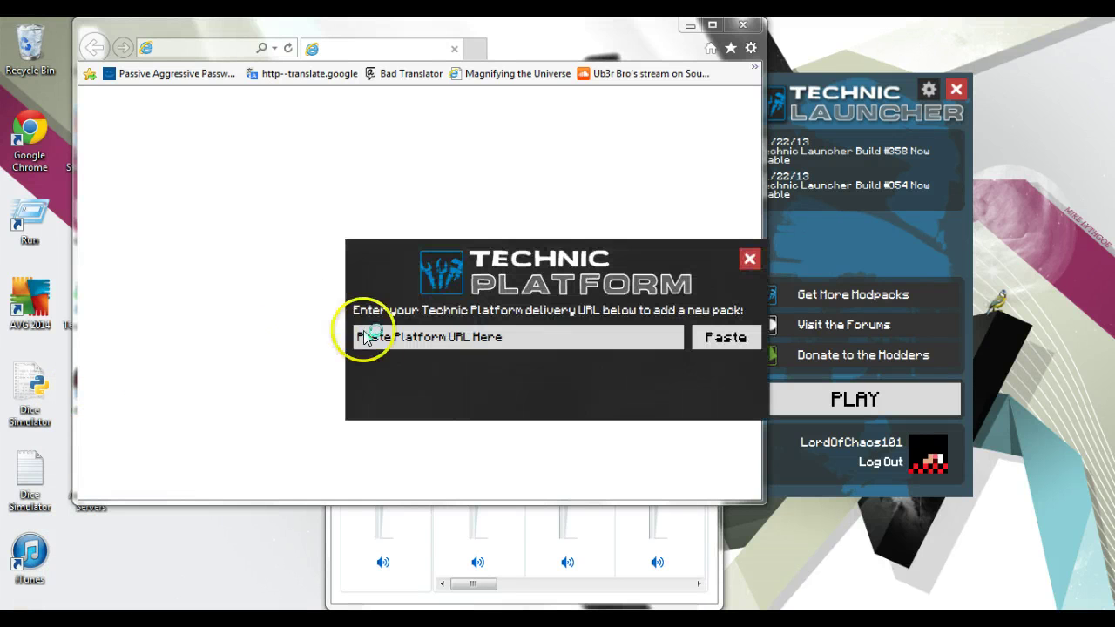
Close Internet Explorer and hide every window with Win+D to reveal the desktop.
{"action": "left_click", "coordinate": [751, 33]}
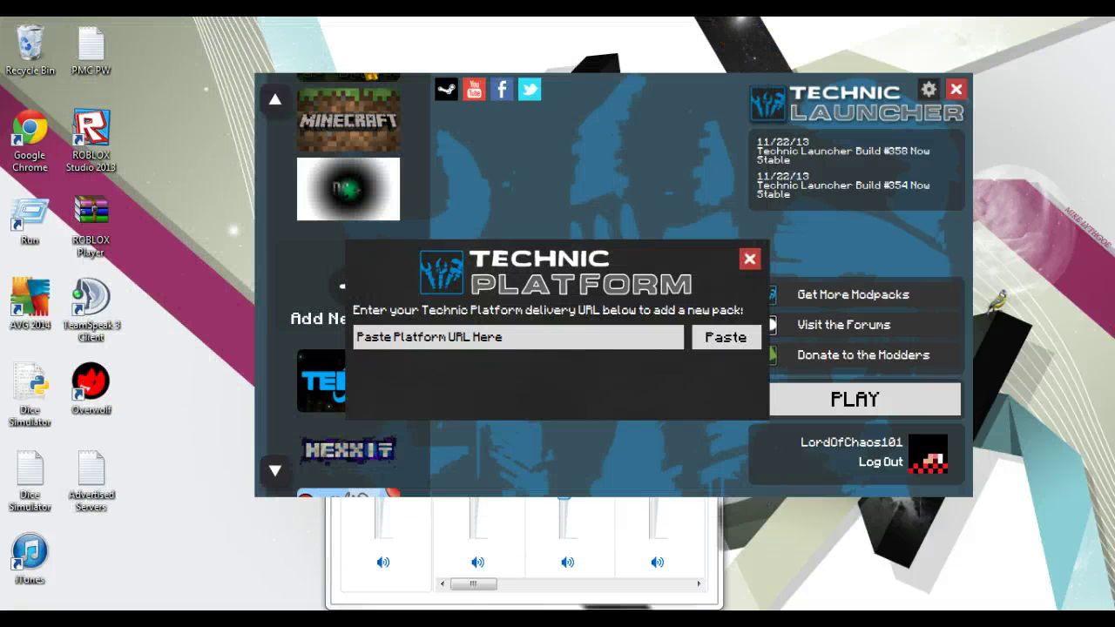
{"action": "left_click", "coordinate": [151, 546]}
{"action": "left_click", "coordinate": [310, 164]}
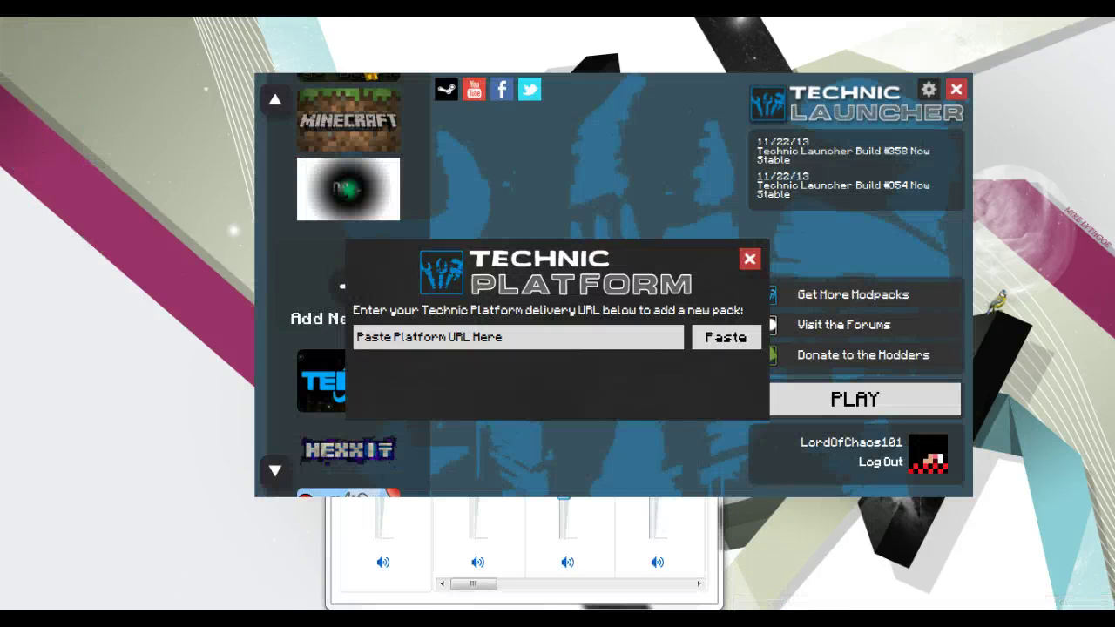
{"action": "key", "text": "super+d"}
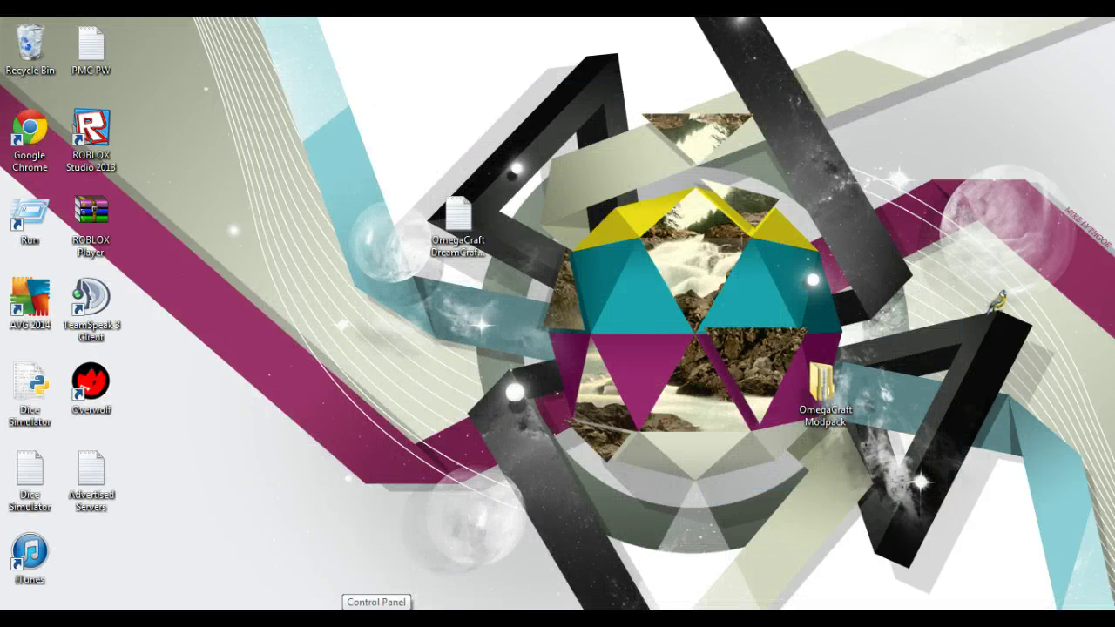
Restore windows from the Control Panel taskbar icon and bring up the Screencast-O-Matic window.
{"action": "left_click", "coordinate": [376, 618]}
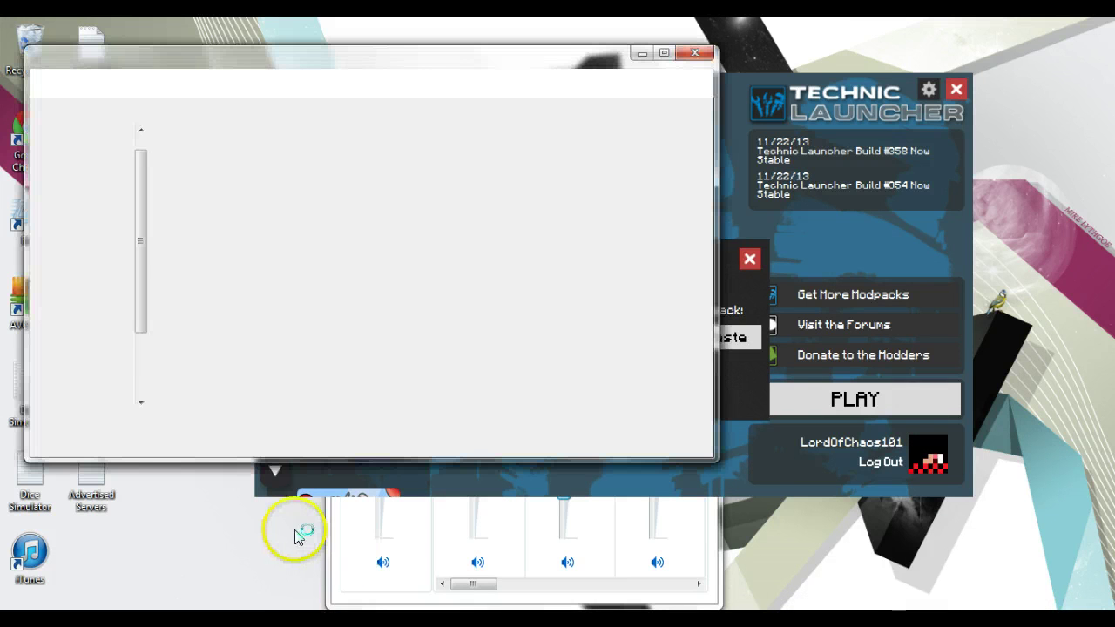
{"action": "right_click", "coordinate": [377, 618]}
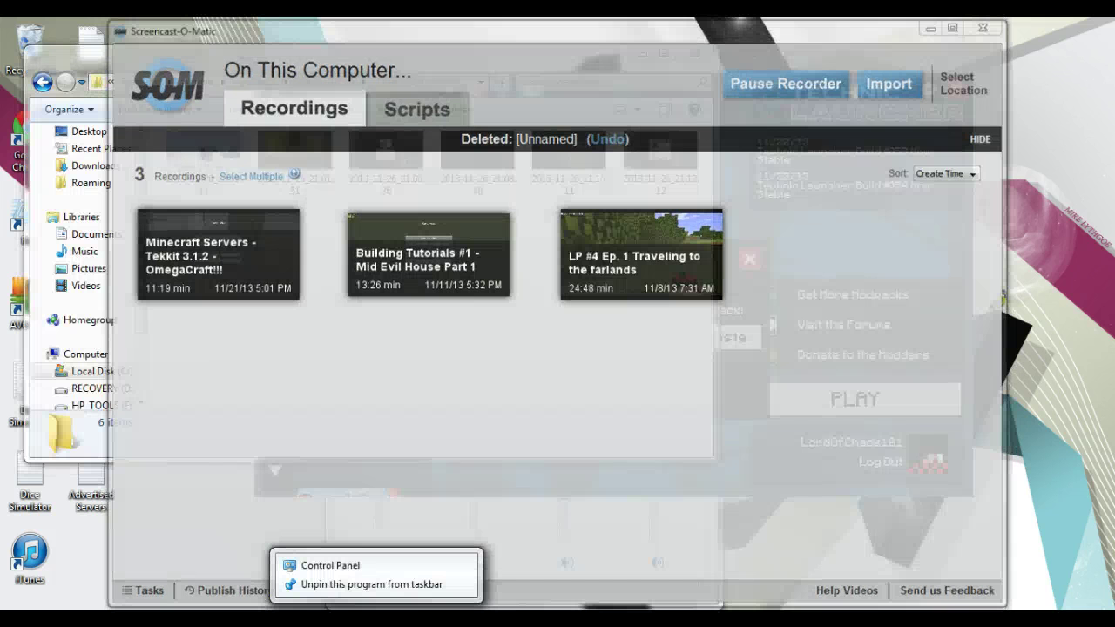
{"action": "left_click", "coordinate": [931, 32]}
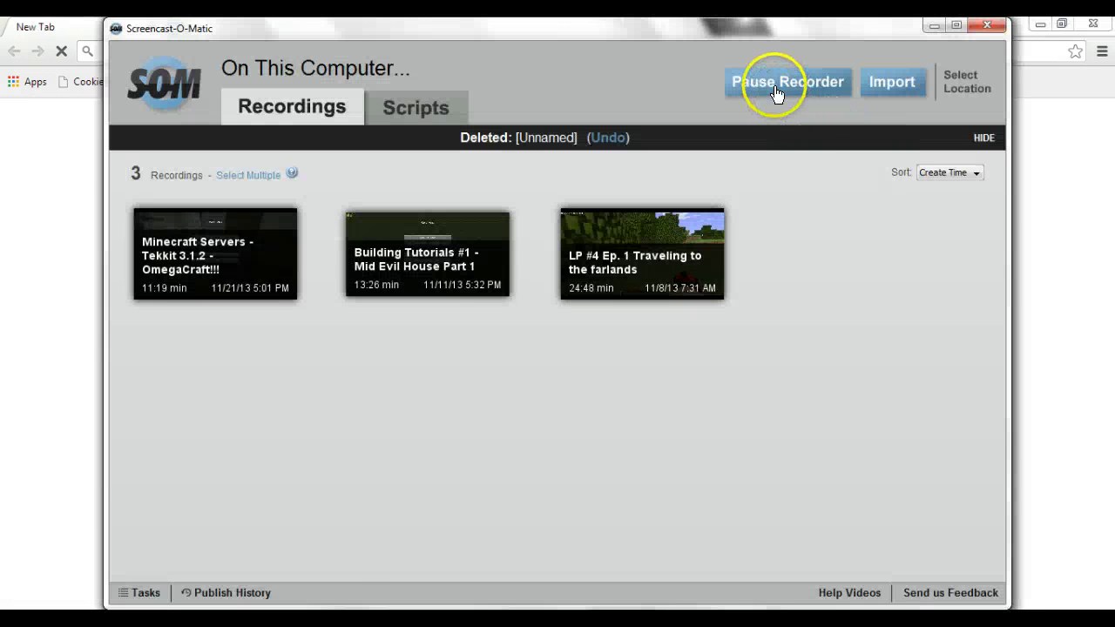
Pause the recording and scroll the OmegaCraft Planet Minecraft page down to its server description.
{"action": "left_click", "coordinate": [777, 83]}
{"action": "key", "text": "Return"}
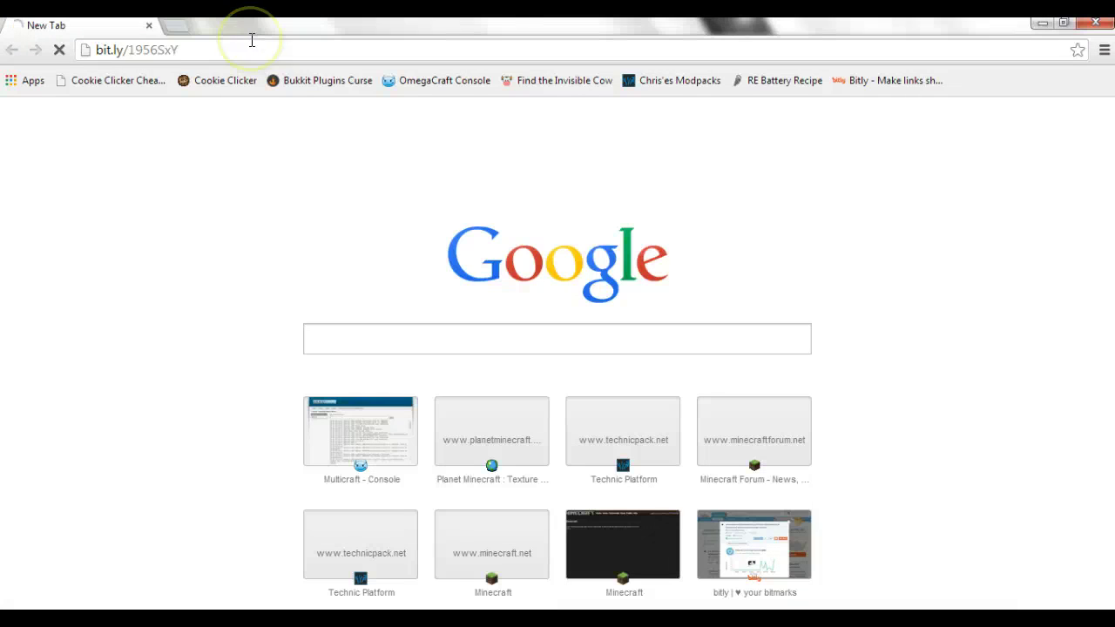
{"action": "left_click", "coordinate": [252, 40]}
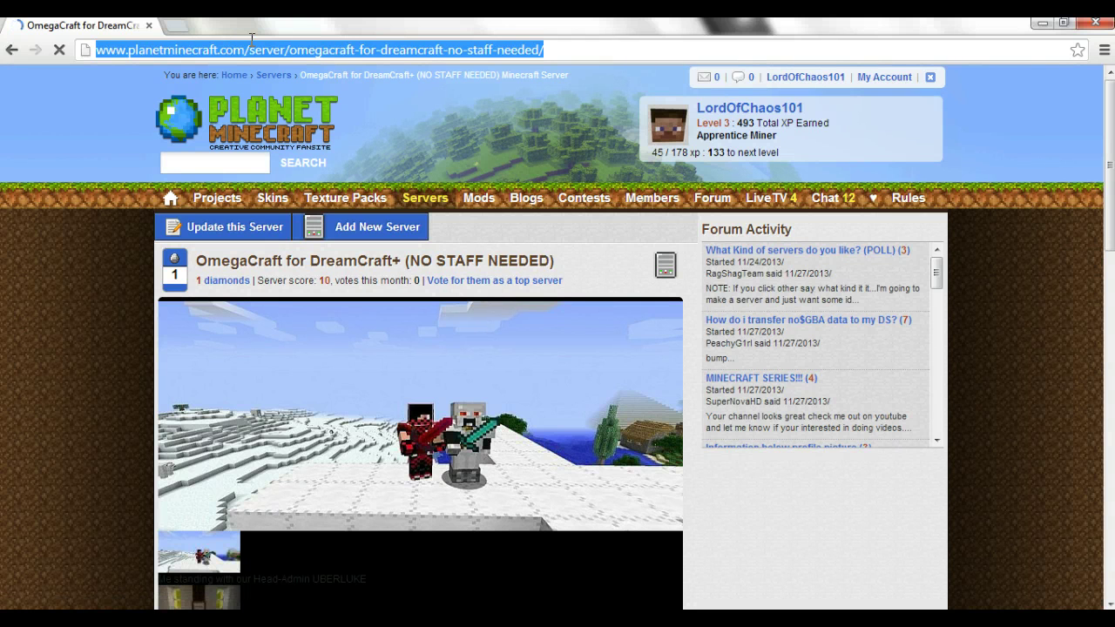
{"action": "scroll", "coordinate": [55, 200], "scroll_direction": "down", "scroll_amount": 2}
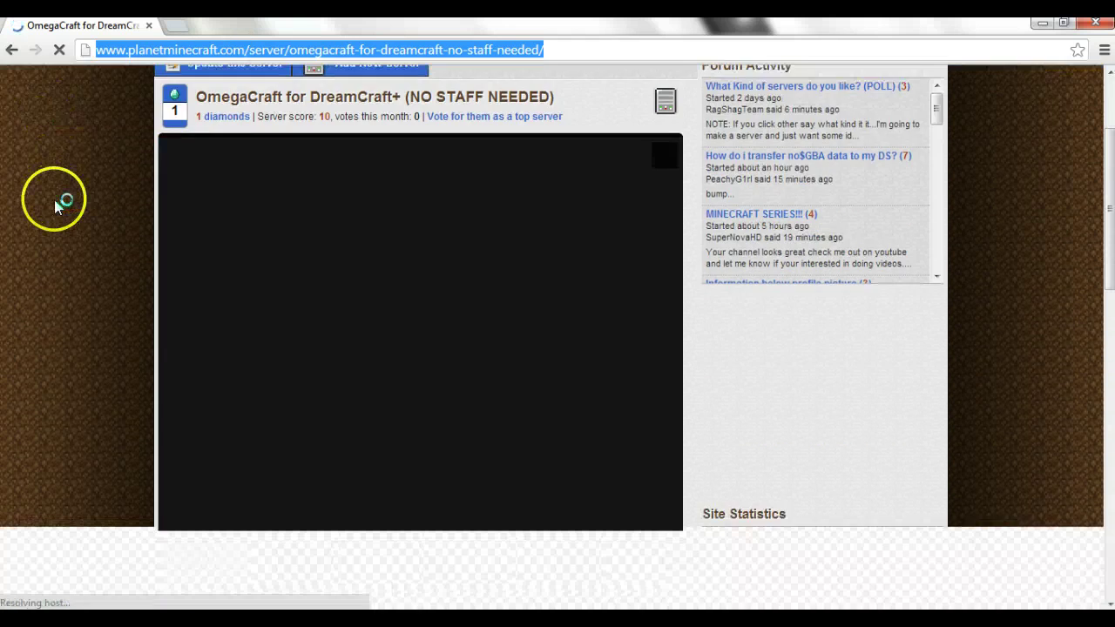
{"action": "scroll", "coordinate": [56, 202], "scroll_direction": "down", "scroll_amount": 3}
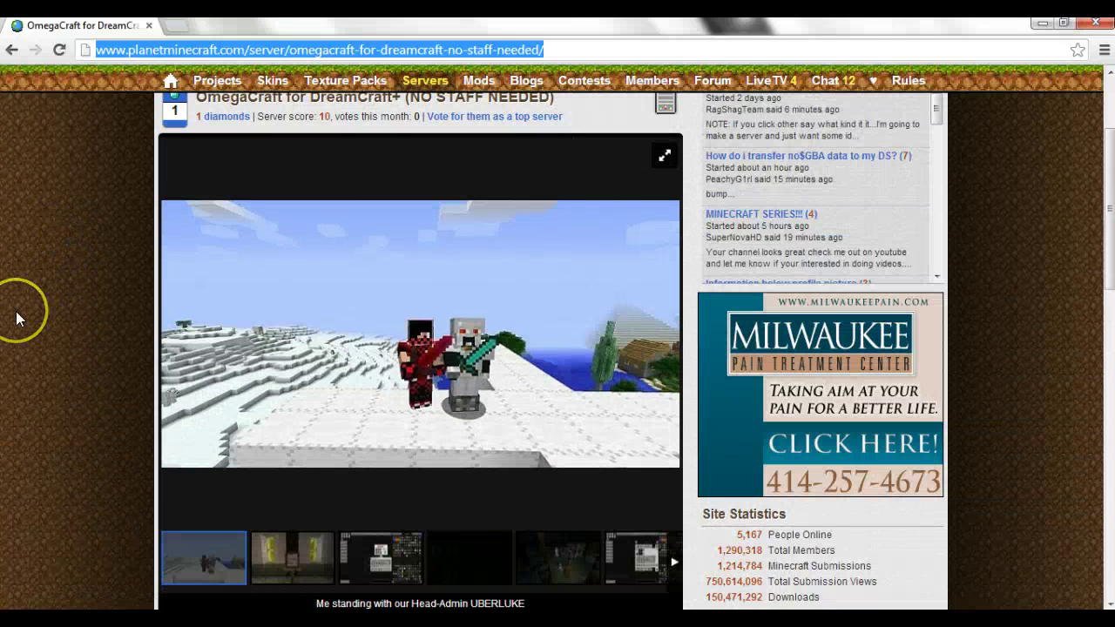
{"action": "scroll", "coordinate": [18, 319], "scroll_direction": "down", "scroll_amount": 4}
{"action": "scroll", "coordinate": [436, 440], "scroll_direction": "down", "scroll_amount": 4}
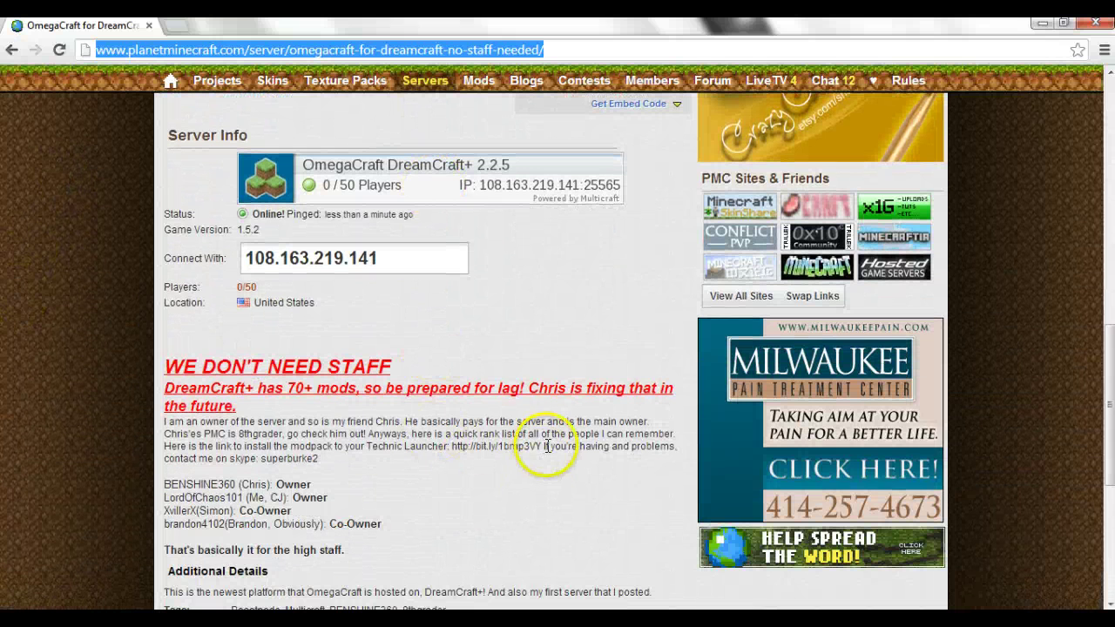
Copy the bit.ly/1bmp3VY modpack link and load it from Chrome's address bar.
{"action": "left_click", "coordinate": [503, 446]}
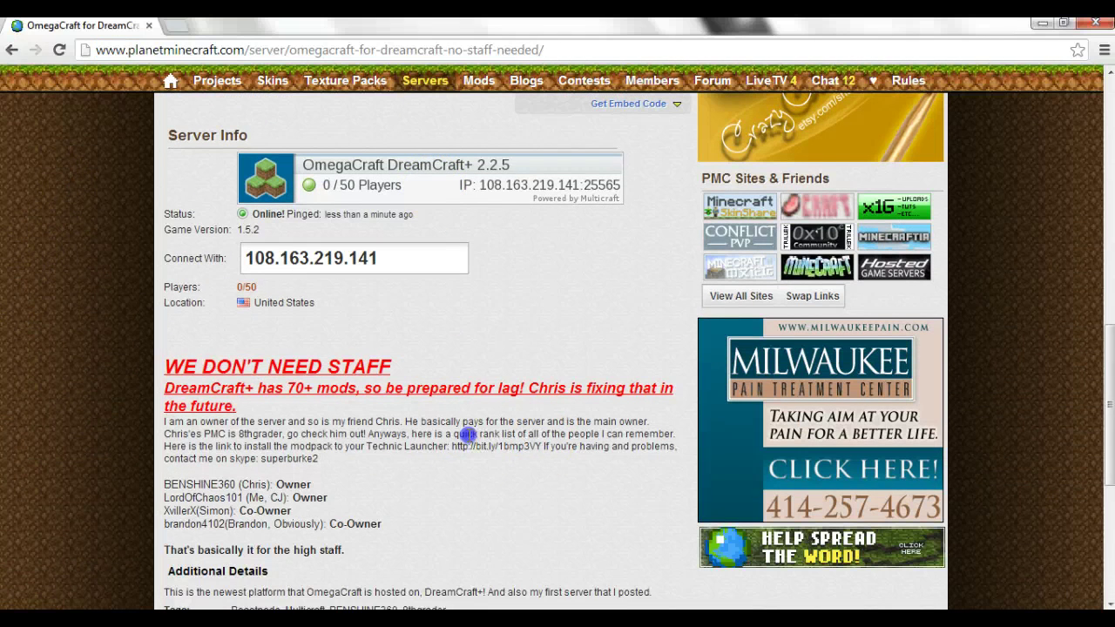
{"action": "mouse_move", "coordinate": [541, 446]}
{"action": "left_mouse_down"}
{"action": "mouse_move", "coordinate": [457, 443]}
{"action": "mouse_move", "coordinate": [544, 446]}
{"action": "left_mouse_up"}
{"action": "key", "text": "ctrl+c"}
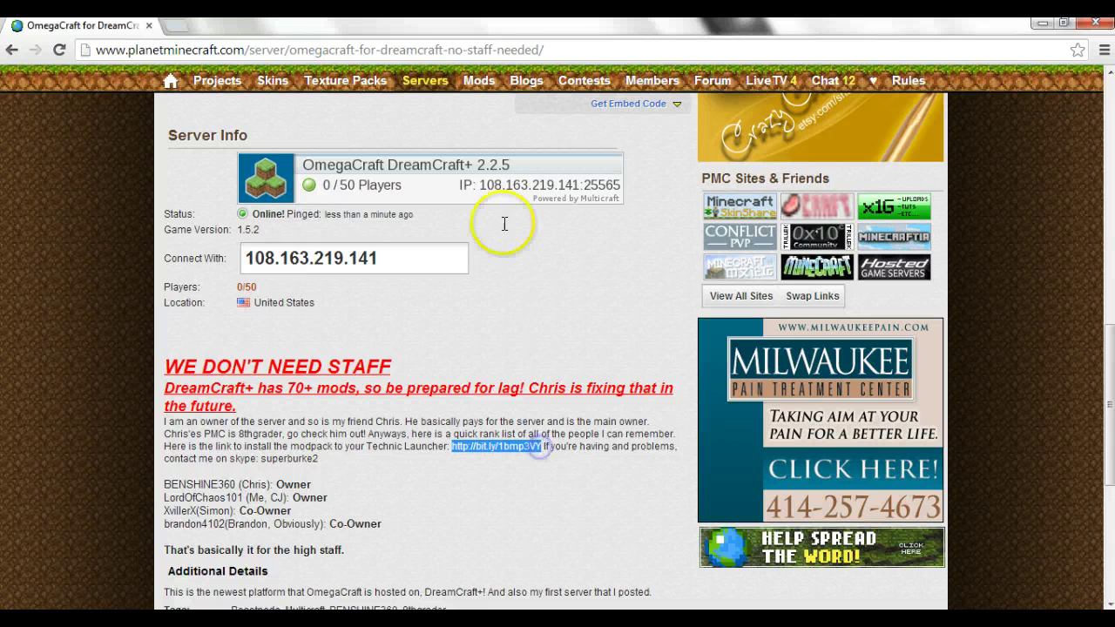
{"action": "left_click", "coordinate": [565, 50]}
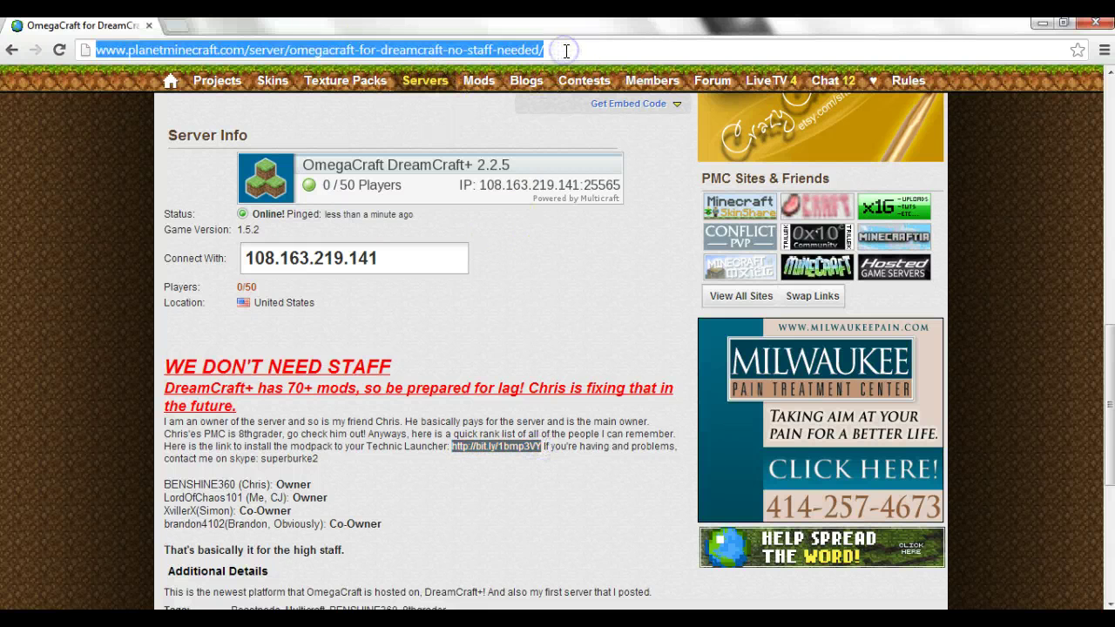
{"action": "key", "text": "ctrl+v"}
{"action": "key", "text": "Return"}
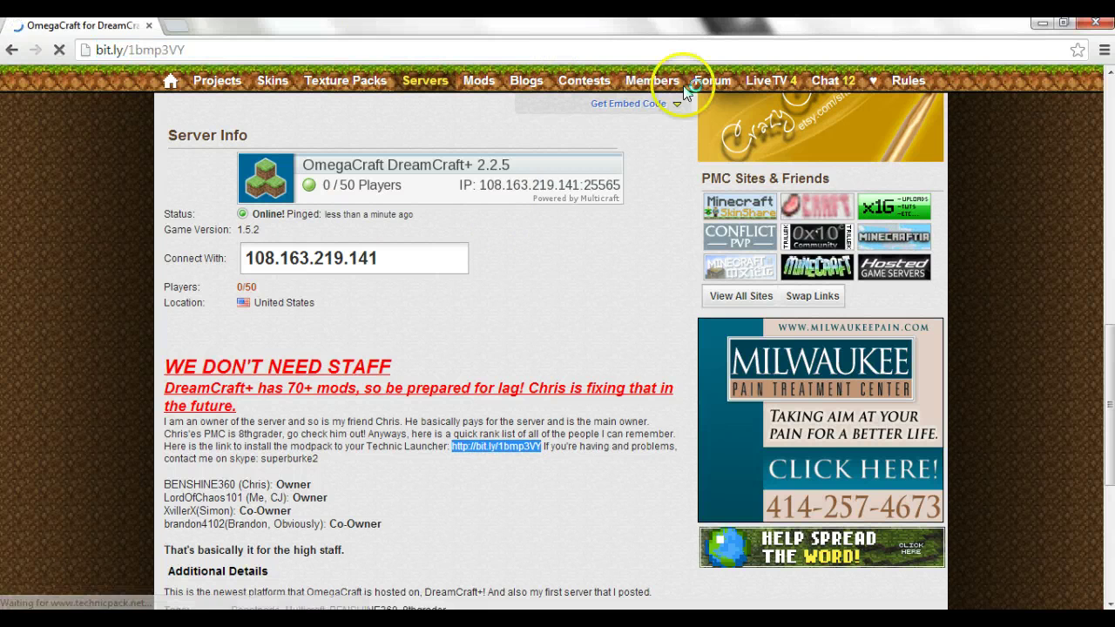
Cancel out of DreamCraft's Play Multiplayer screen, then bring the DreamCraft+ 2.3 Technic page forward.
{"action": "left_click", "coordinate": [723, 607]}
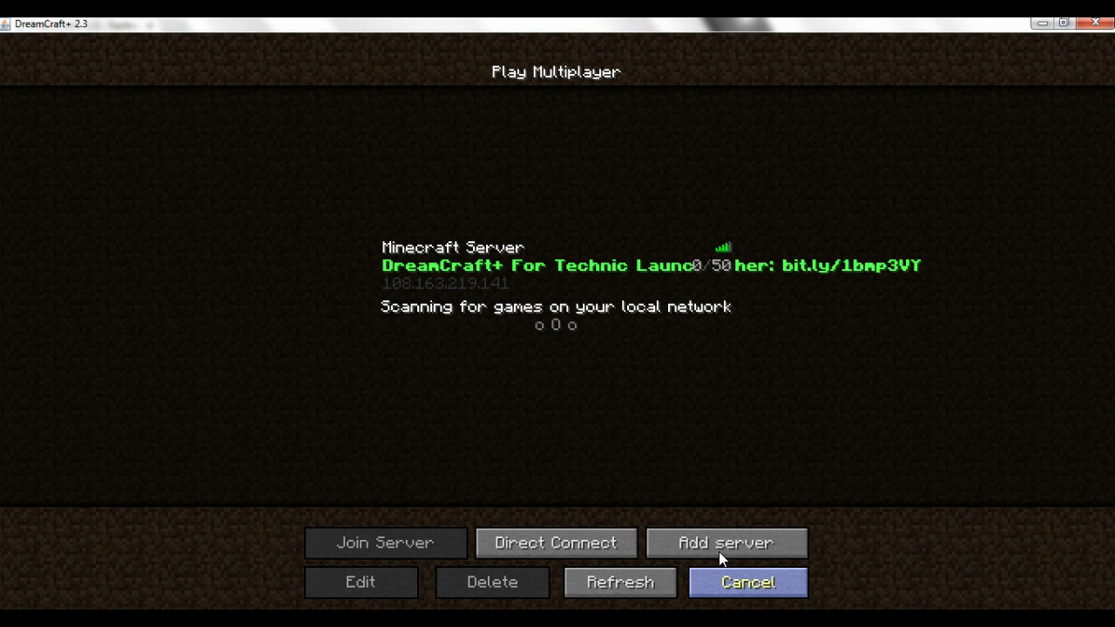
{"action": "left_click", "coordinate": [720, 552]}
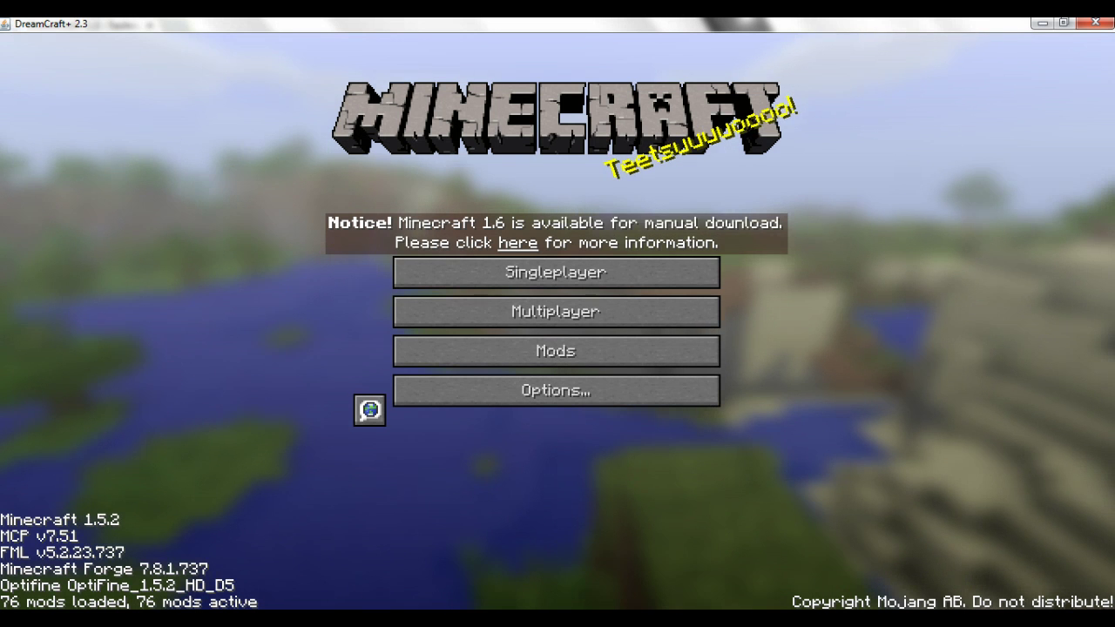
{"action": "mouse_move", "coordinate": [199, 616]}
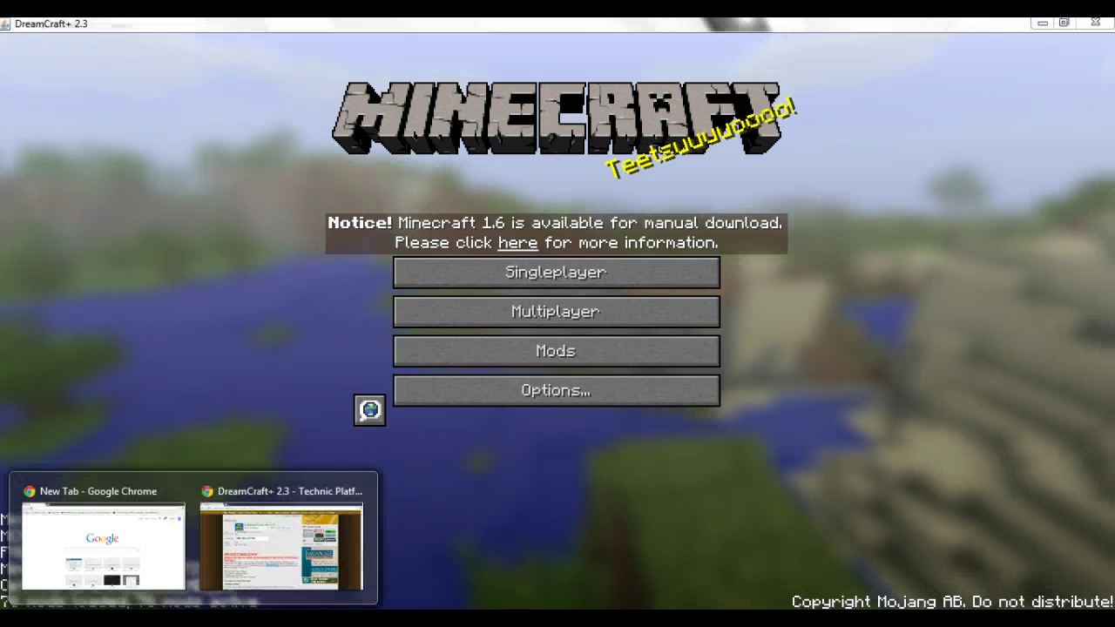
{"action": "left_click", "coordinate": [227, 566]}
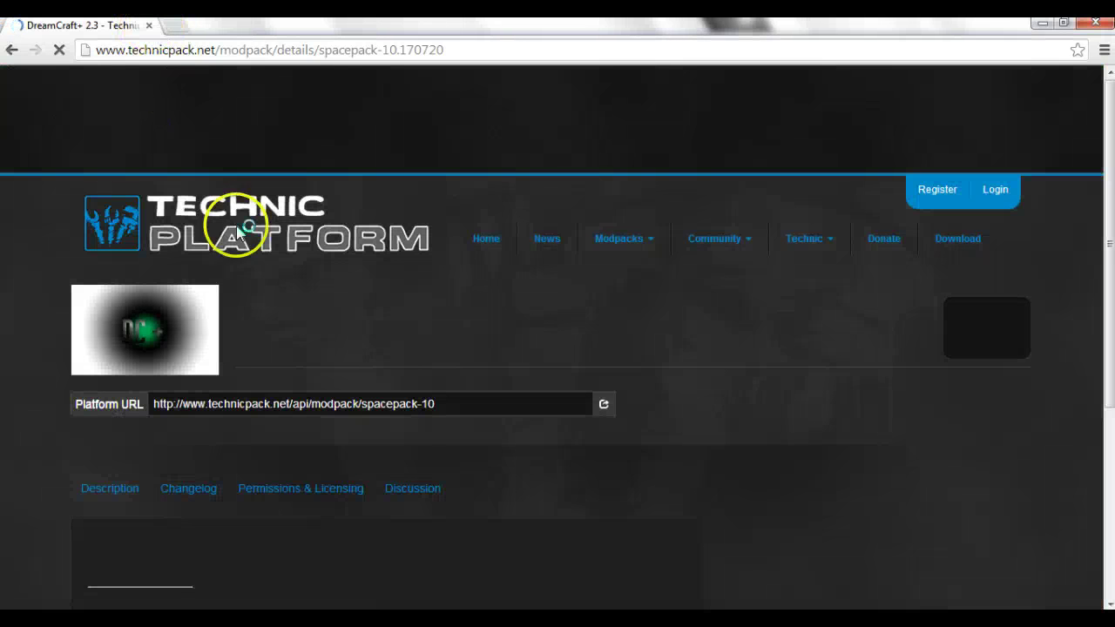
Select the DreamCraft+ 2.3 Platform URL field and close the extra New Tab window.
{"action": "left_click", "coordinate": [464, 403]}
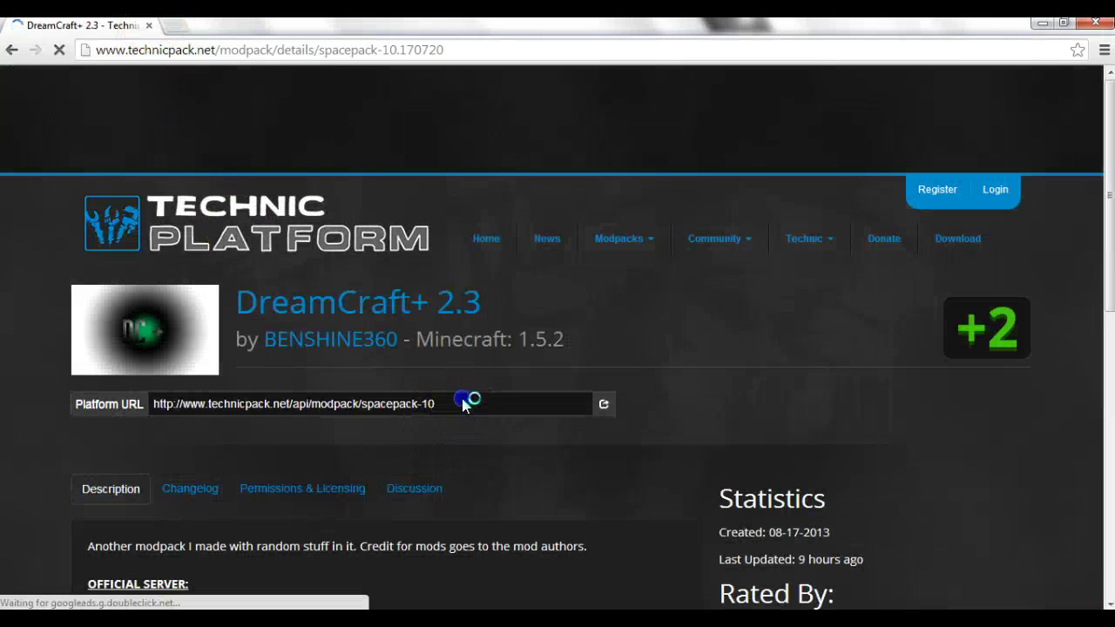
{"action": "left_click", "coordinate": [401, 403]}
{"action": "mouse_move", "coordinate": [172, 626]}
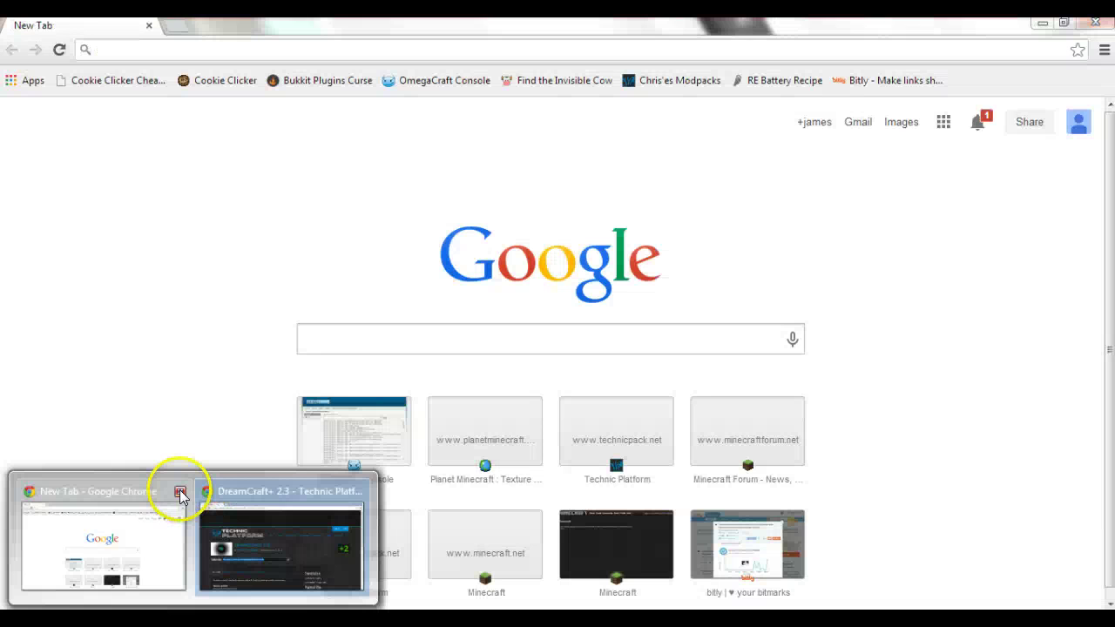
{"action": "left_click", "coordinate": [180, 494]}
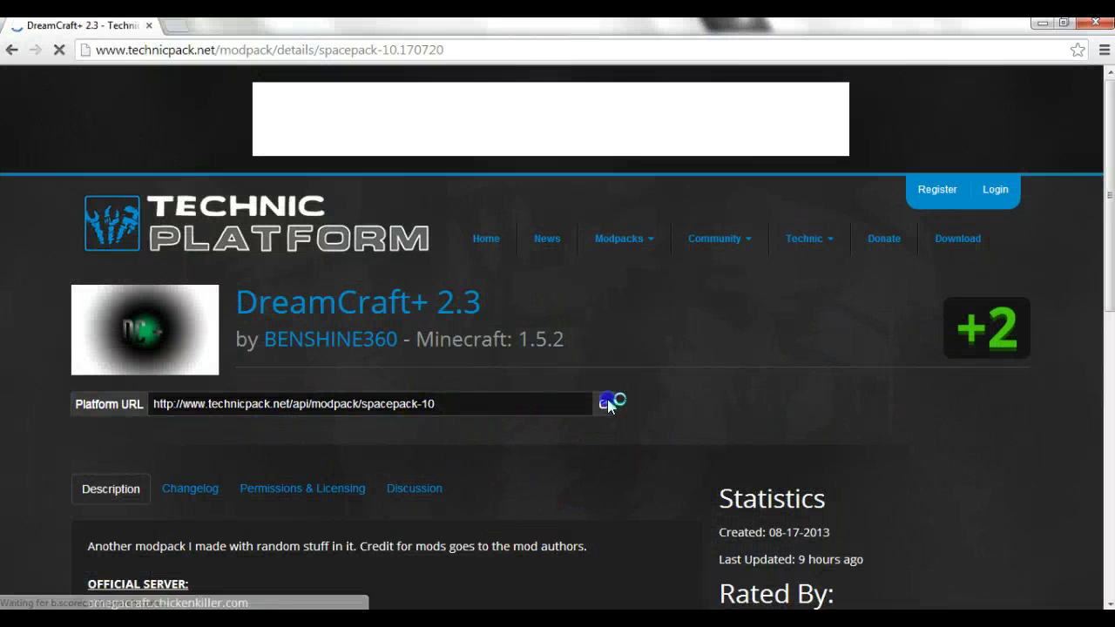
{"action": "left_click", "coordinate": [481, 397]}
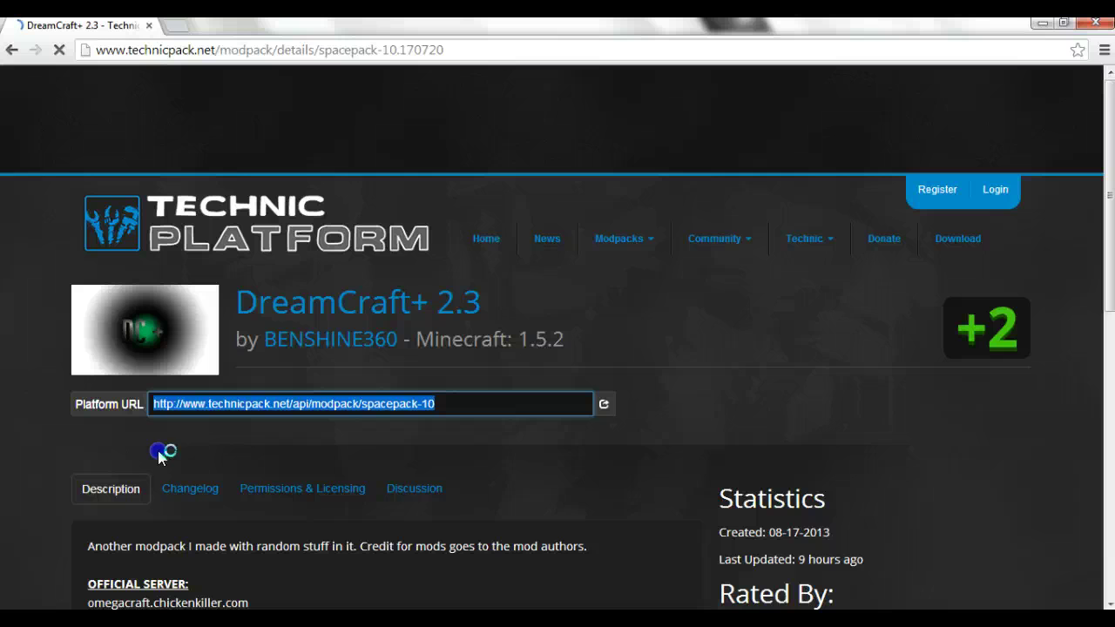
Paste the copied Platform URL into the launcher's Add New Pack dialog, fetching DreamCraft+ 2.3 with spacepack-10 location.
{"action": "left_click", "coordinate": [130, 413]}
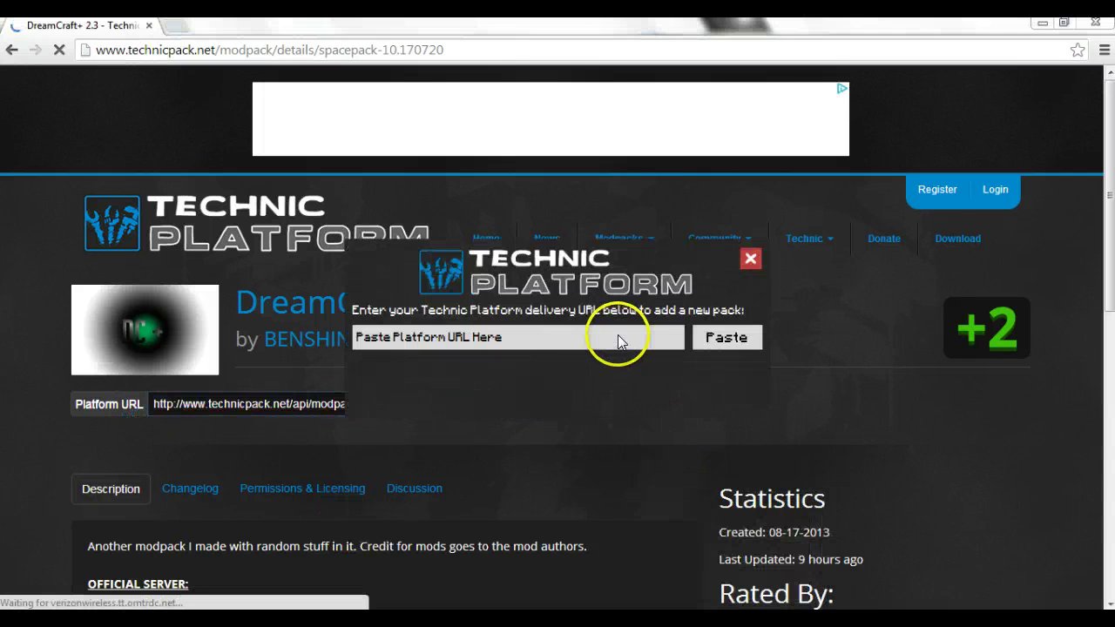
{"action": "left_click", "coordinate": [615, 339]}
{"action": "left_click", "coordinate": [716, 336]}
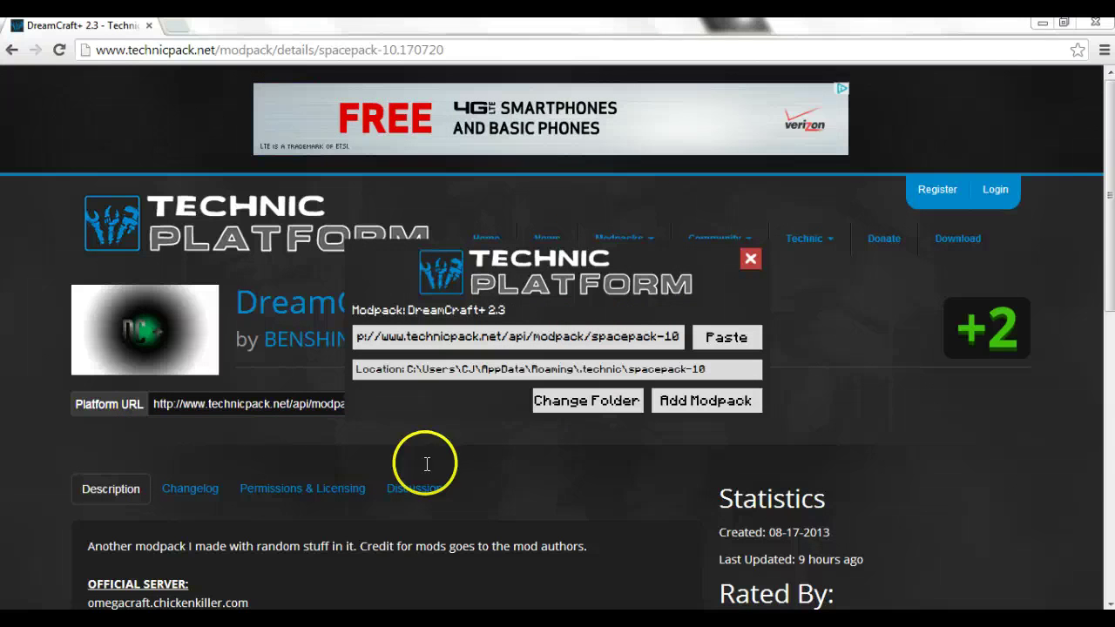
{"action": "left_click", "coordinate": [488, 485]}
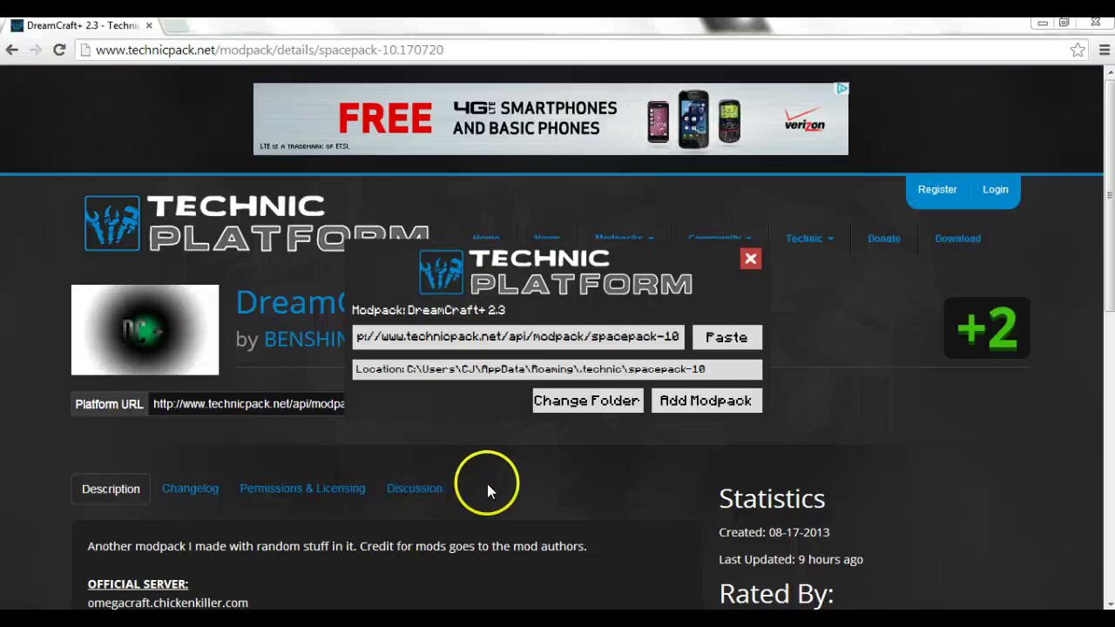
{"action": "left_click", "coordinate": [711, 404]}
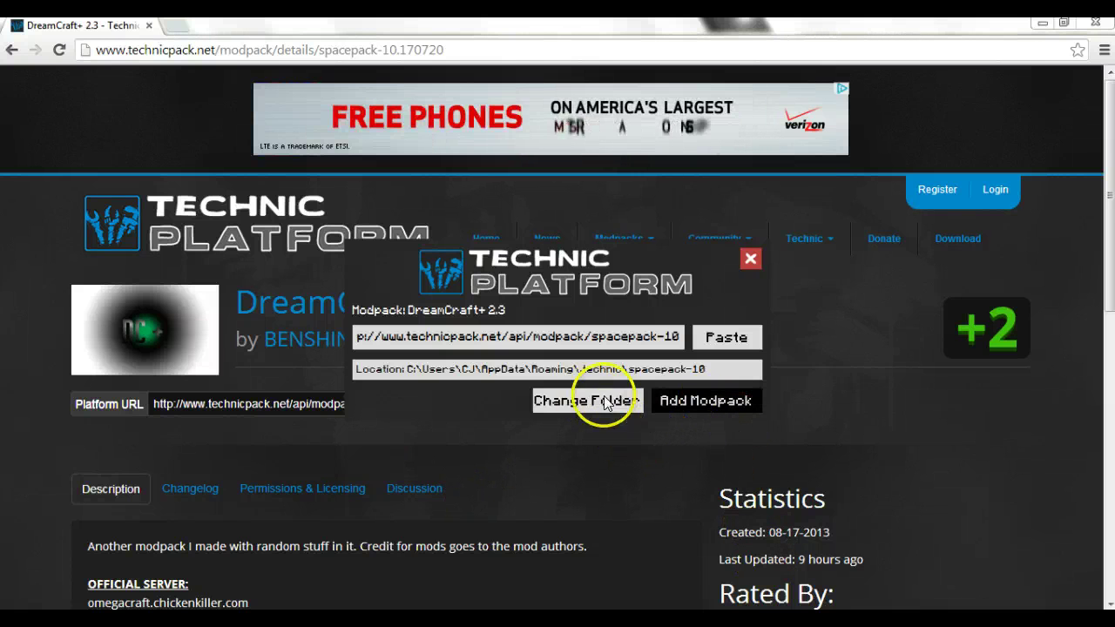
Confirm Add Modpack so DreamCraft+ 2.3 appears in the launcher's left pack list.
{"action": "left_click", "coordinate": [684, 412]}
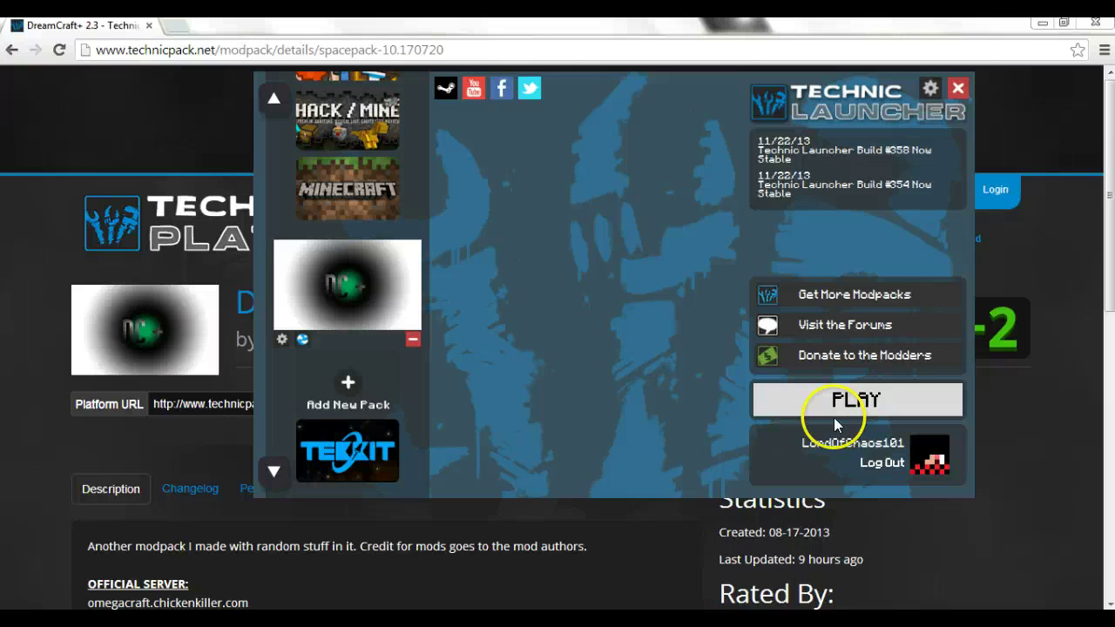